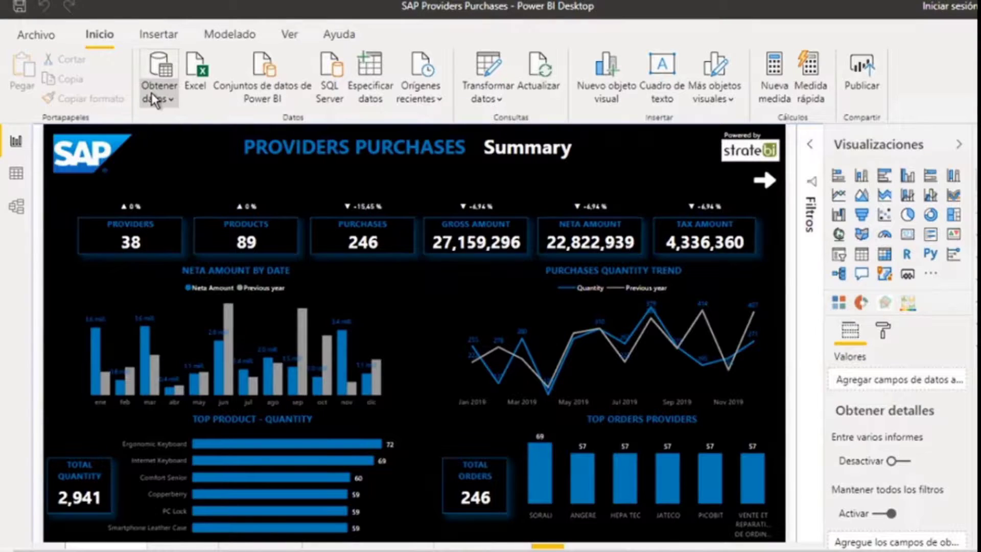
# Open the full Get Data connector list and filter it to 'sap'
pyautogui.click(151, 93)
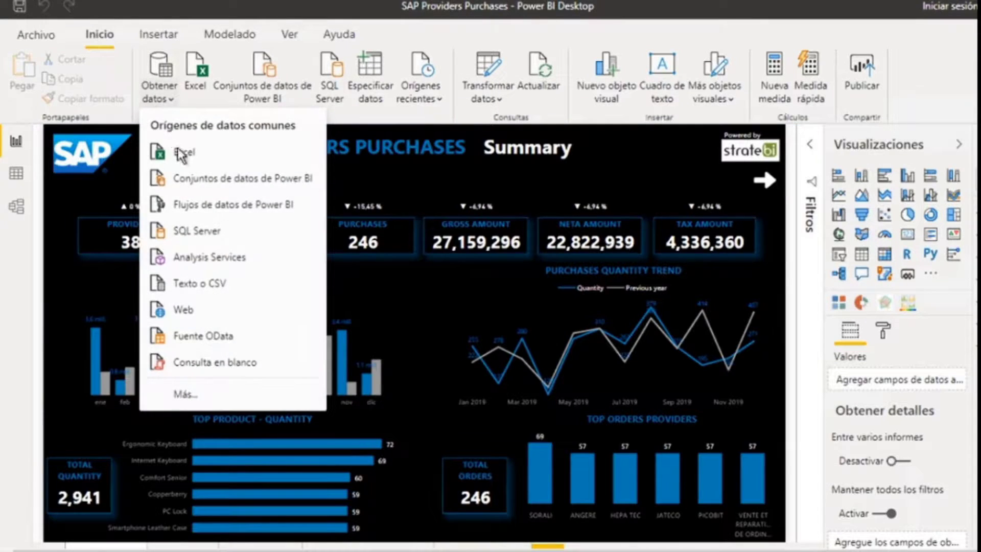
pyautogui.click(204, 391)
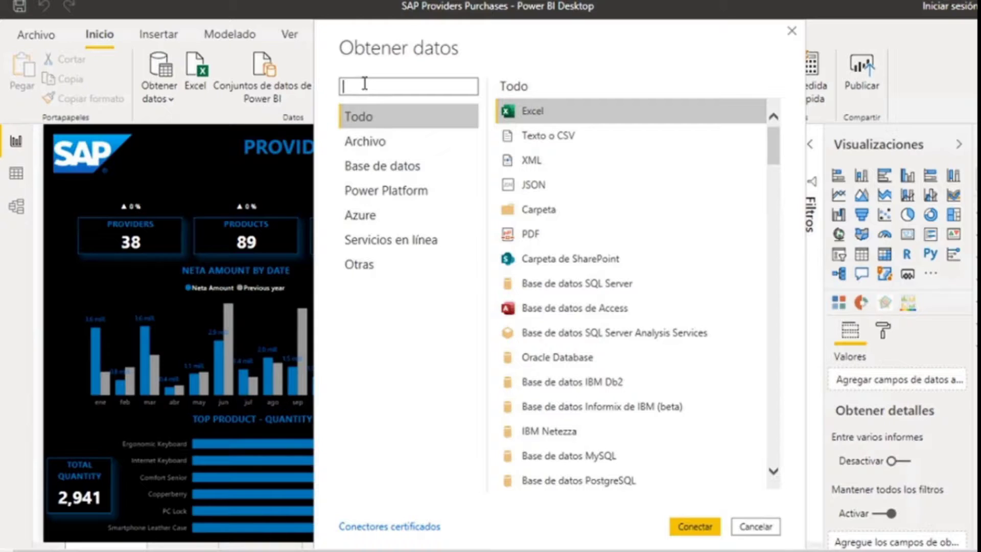
pyautogui.click(364, 84)
pyautogui.write('sap')
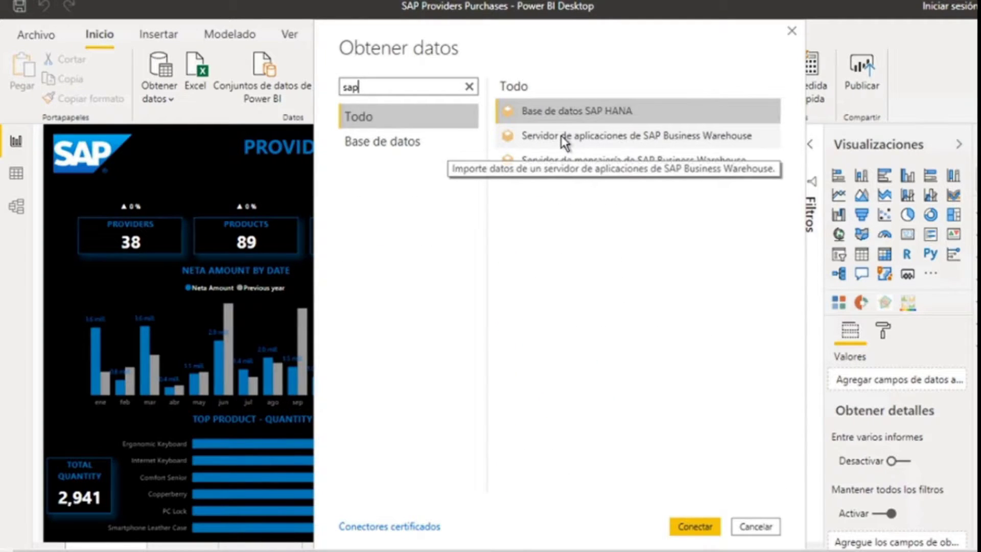
# Connect to SAP BW application server 10.0.0.57, system number 00, with the client ID
pyautogui.click(693, 526)
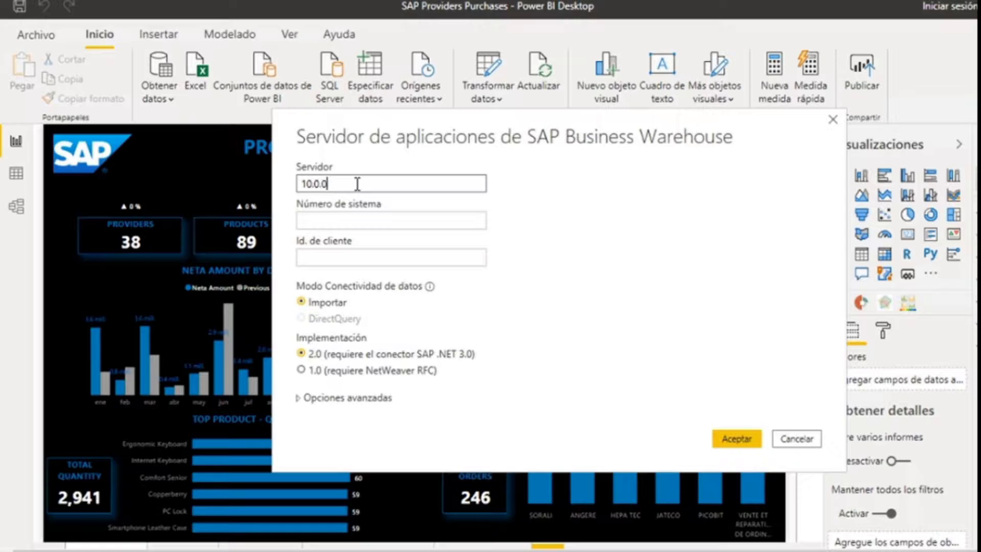
pyautogui.click(357, 214)
pyautogui.write('00')
pyautogui.click(322, 258)
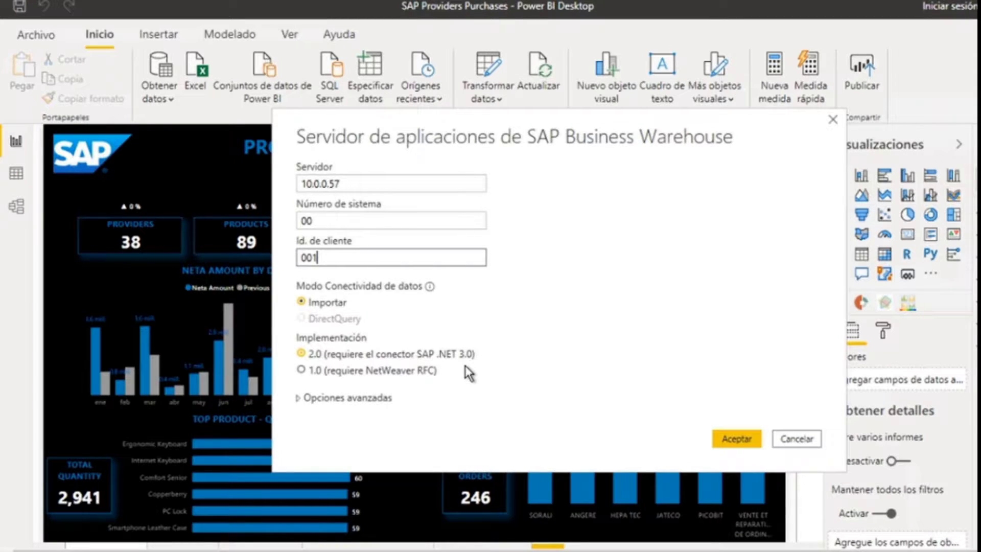
pyautogui.click(735, 439)
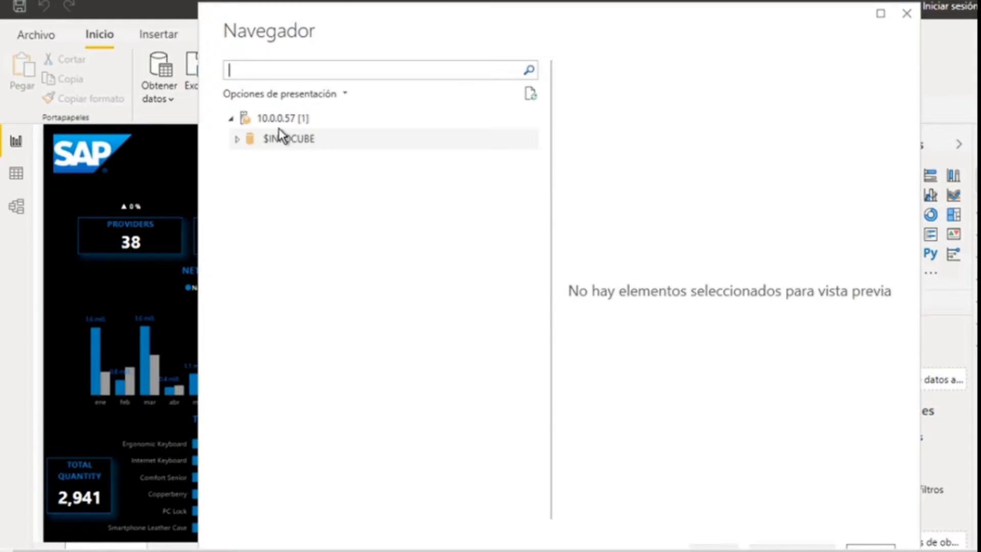
# From $INFOCUBE > CUBOPWBI, tick Gross Amount and NETA AMOUNT and load them
pyautogui.click(237, 141)
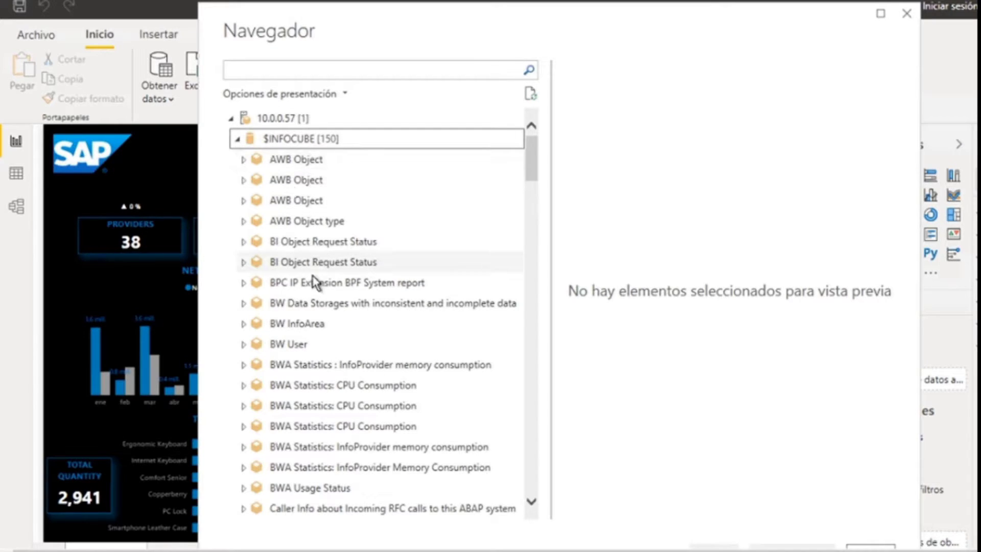
pyautogui.scroll(-3, 320, 379)
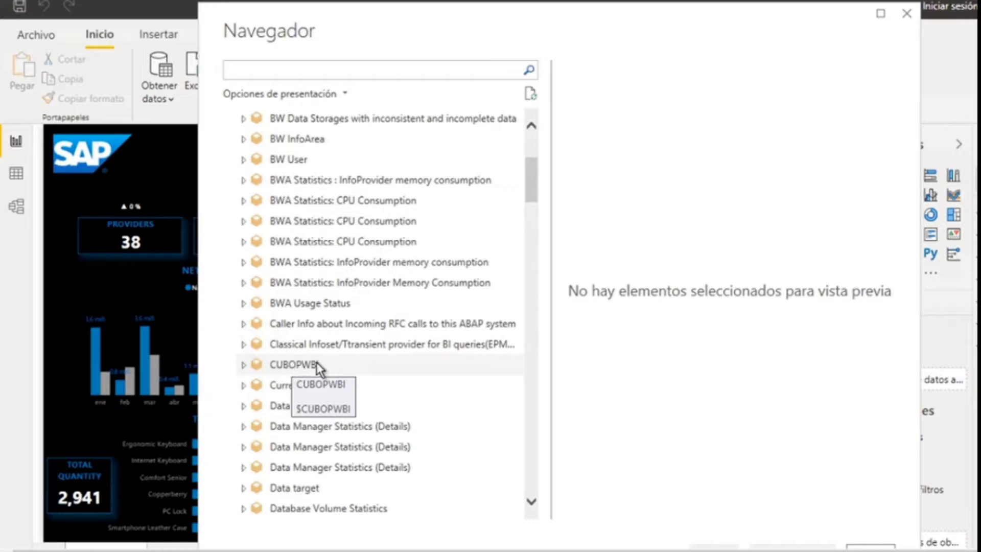
pyautogui.click(243, 365)
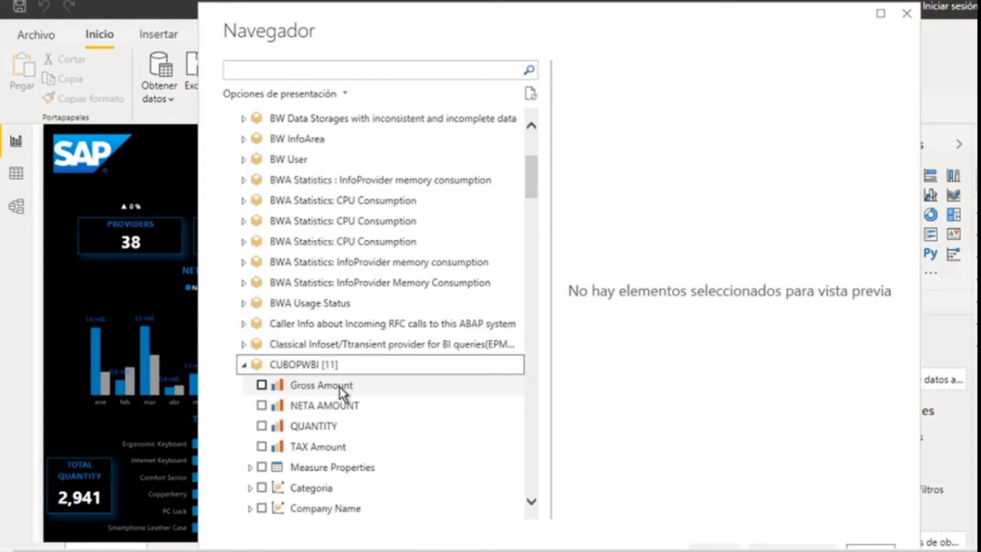
pyautogui.scroll(-1, 339, 407)
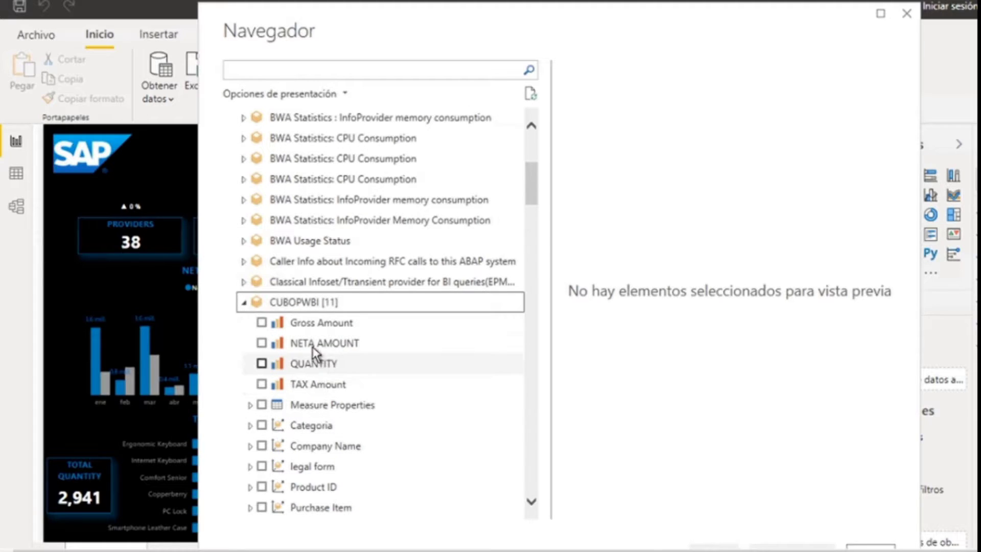
pyautogui.moveTo(543, 41)
pyautogui.mouseDown()
pyautogui.moveTo(532, 18)
pyautogui.moveTo(534, 27)
pyautogui.mouseUp()
pyautogui.click(257, 312)
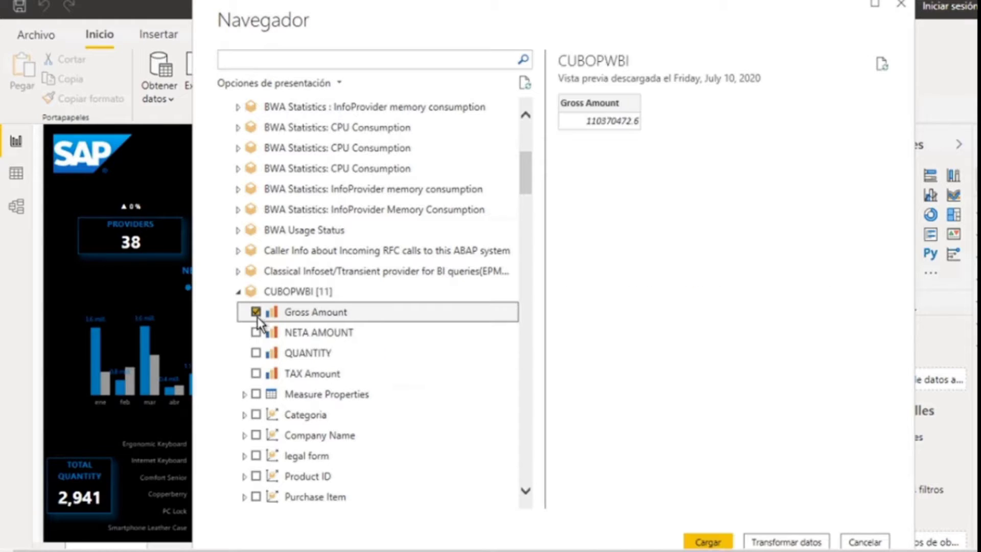
pyautogui.click(256, 332)
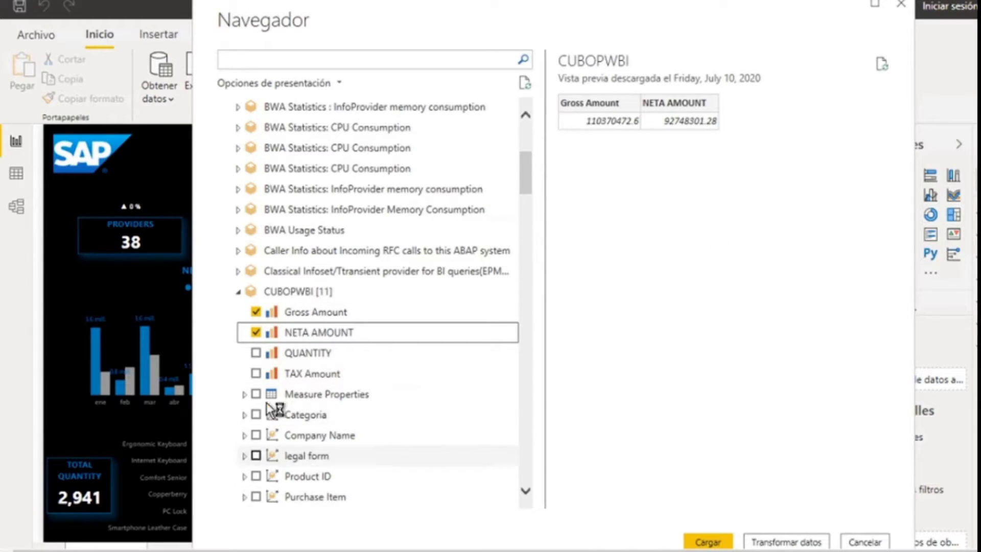
pyautogui.click(708, 542)
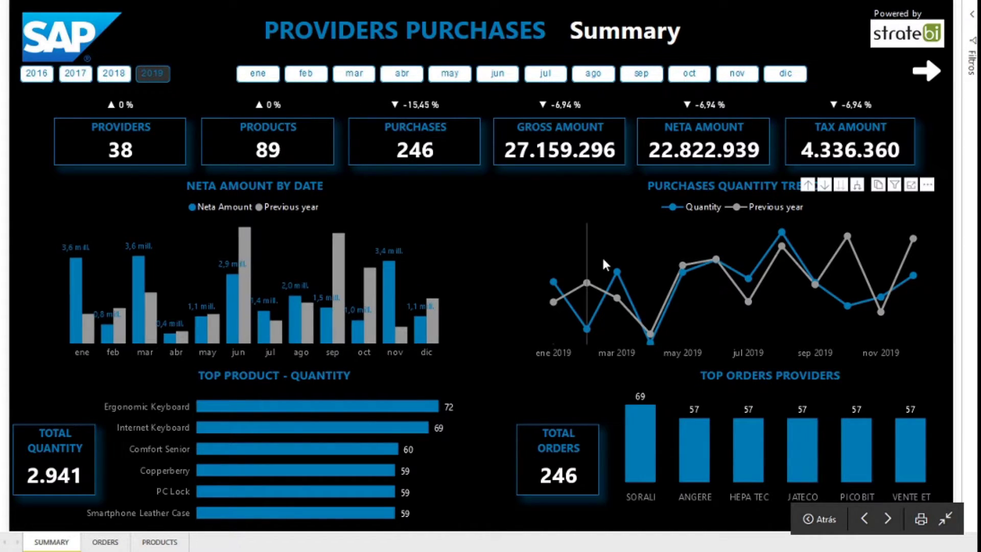
pyautogui.moveTo(614, 270)
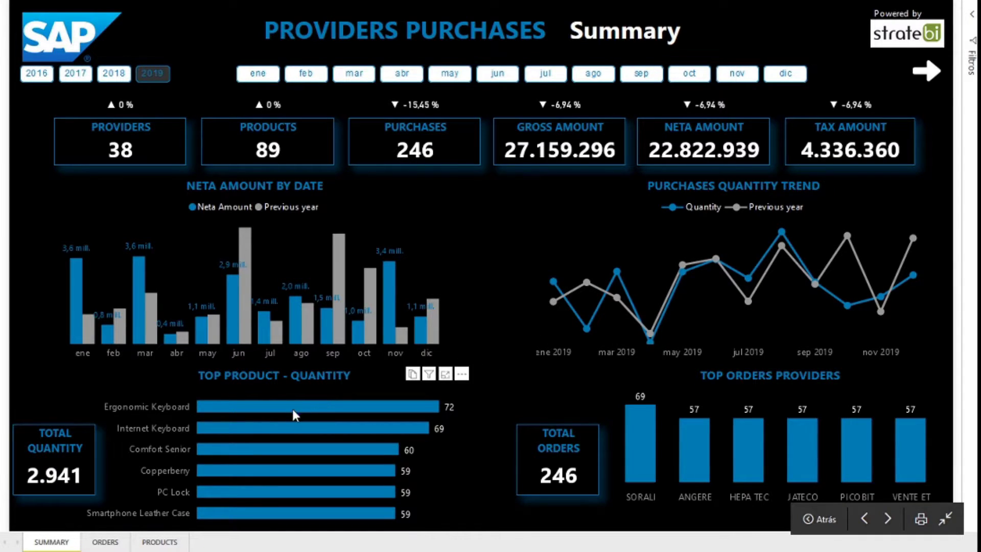
pyautogui.moveTo(260, 426)
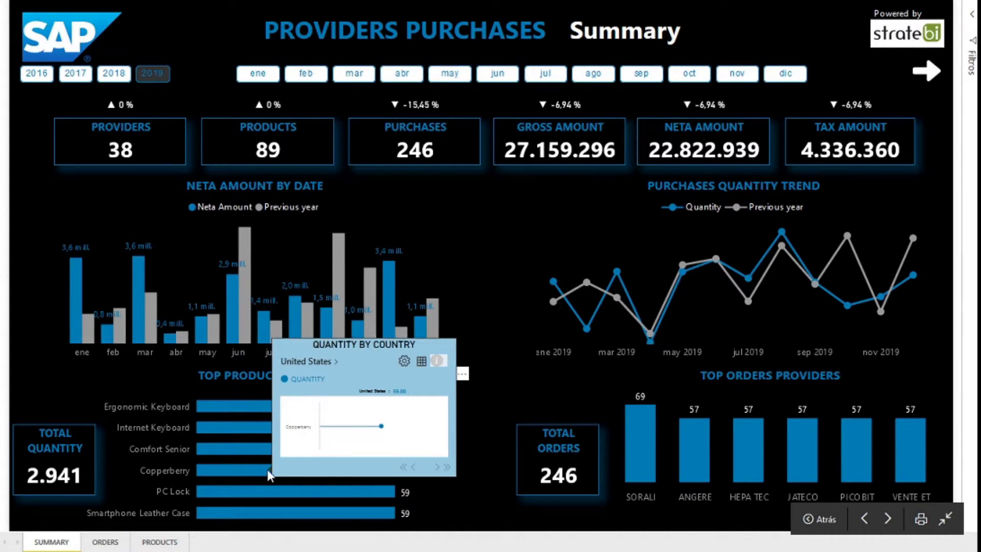
pyautogui.moveTo(692, 424)
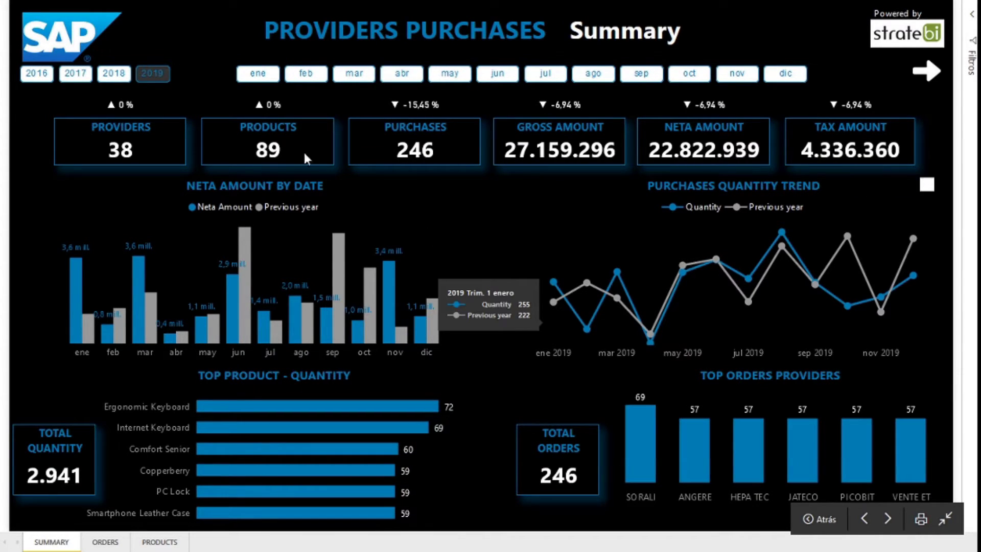
# Switch the year slicer to 2018, then 2017, then back to 2019
pyautogui.click(104, 80)
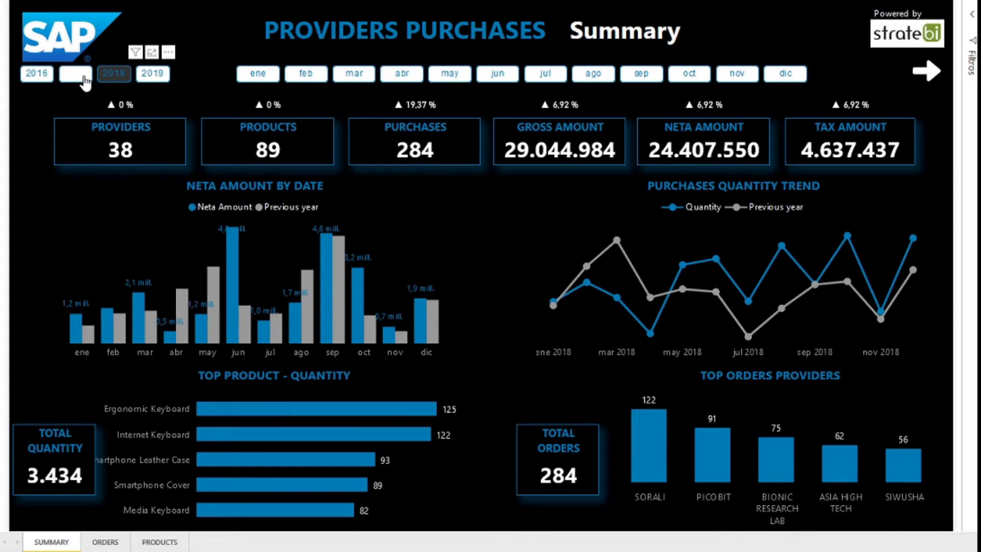
pyautogui.click(81, 77)
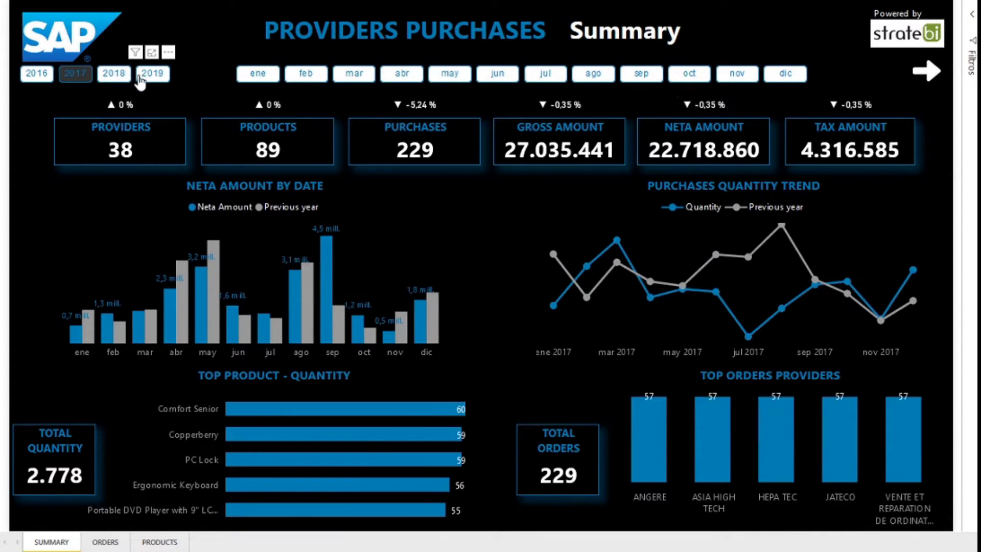
pyautogui.click(154, 81)
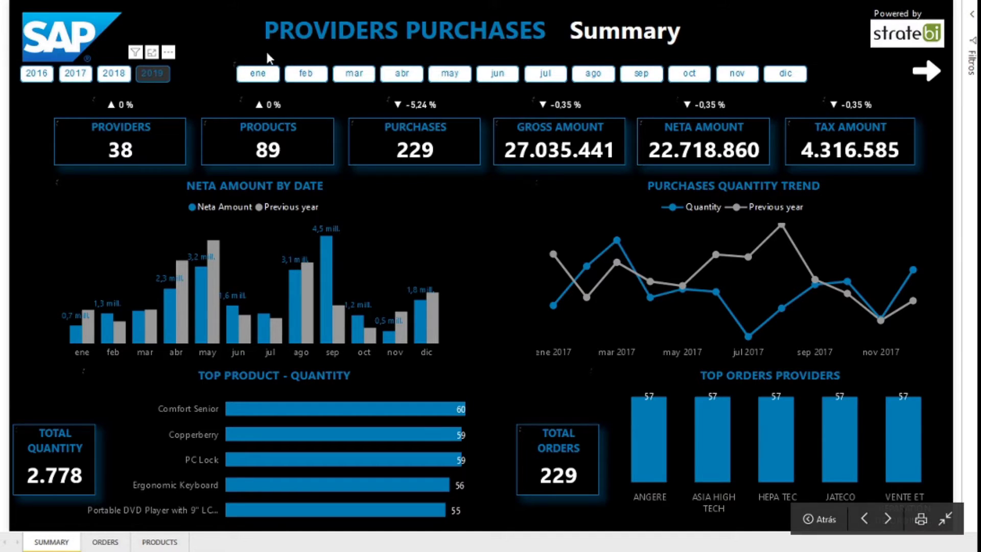
# Filter to November and drill the Purchases Quantity Trend down to daily values
pyautogui.click(734, 79)
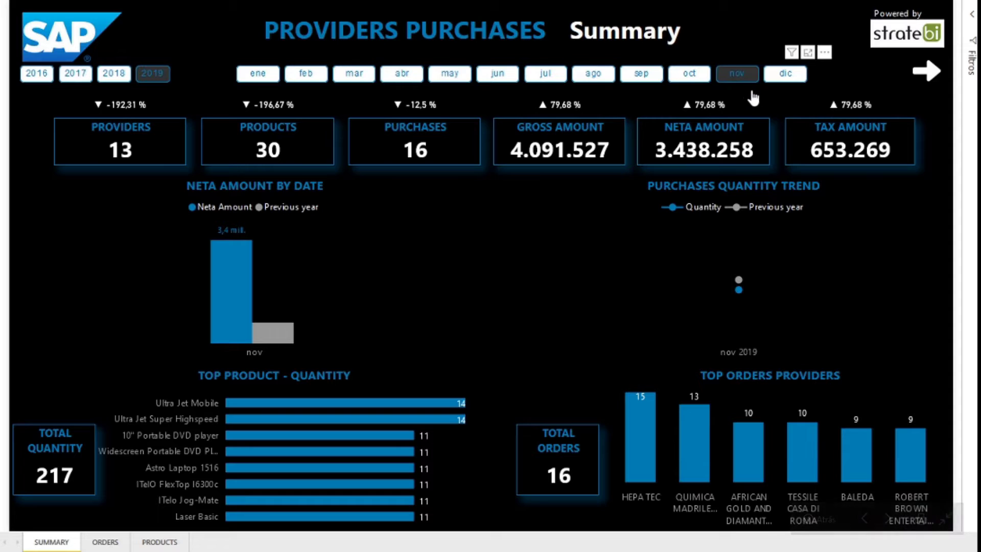
pyautogui.moveTo(844, 207)
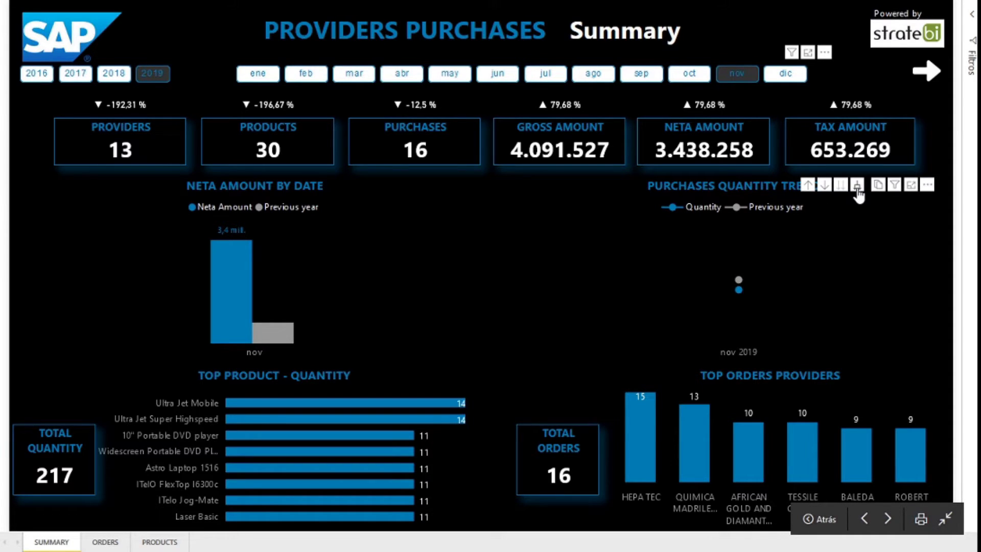
pyautogui.click(857, 188)
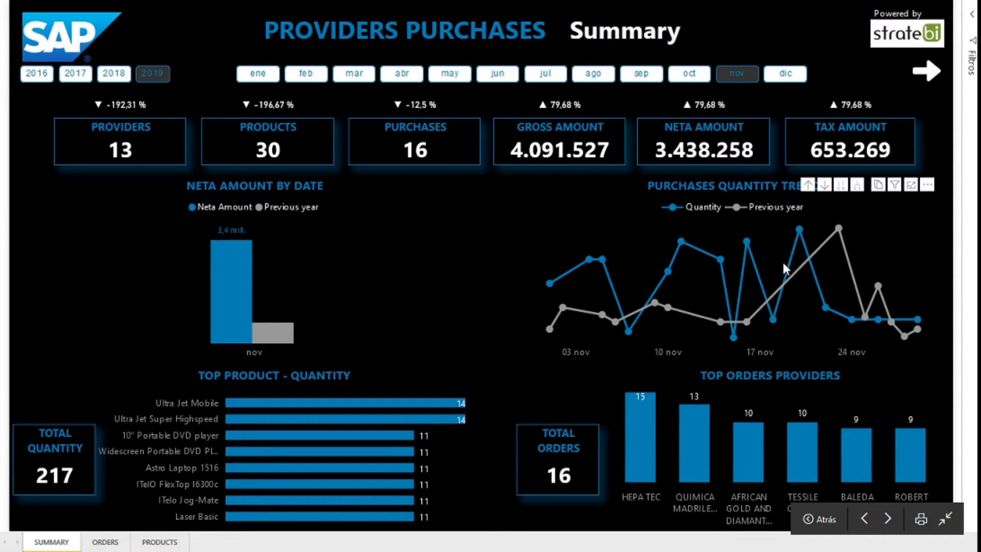
# On the Orders page, expand TESSILE CASA DI ROMA to its products, then collapse it
pyautogui.click(920, 69)
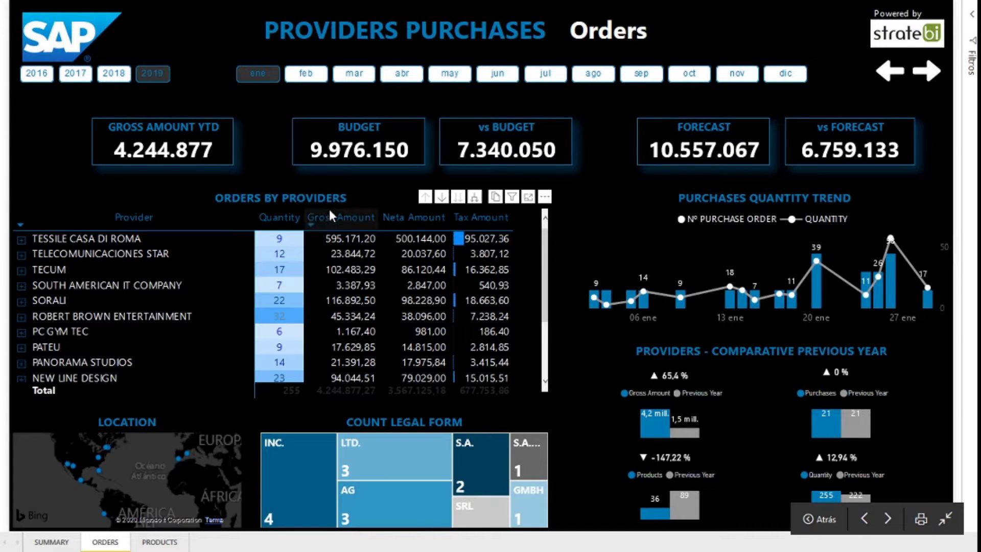
pyautogui.click(21, 240)
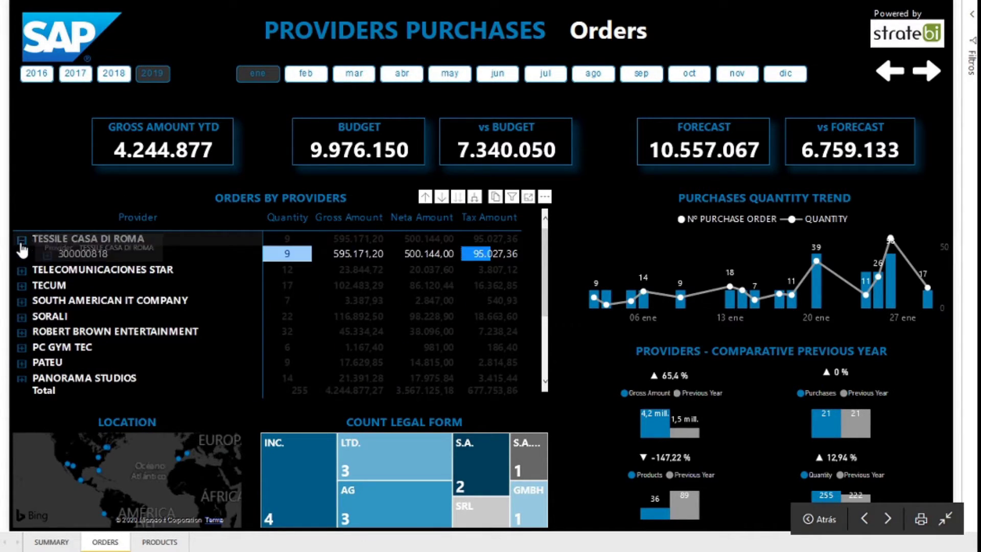
pyautogui.click(48, 254)
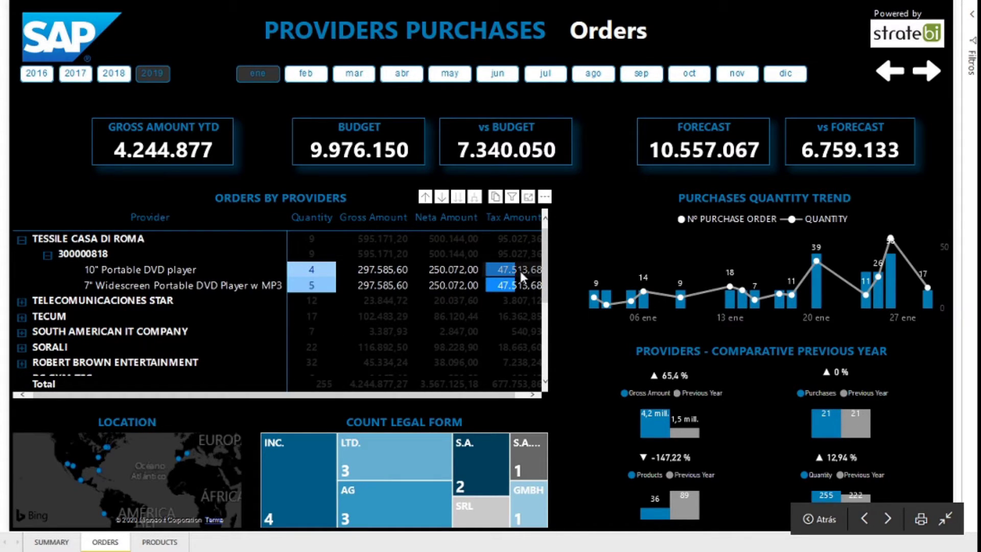
pyautogui.moveTo(519, 268)
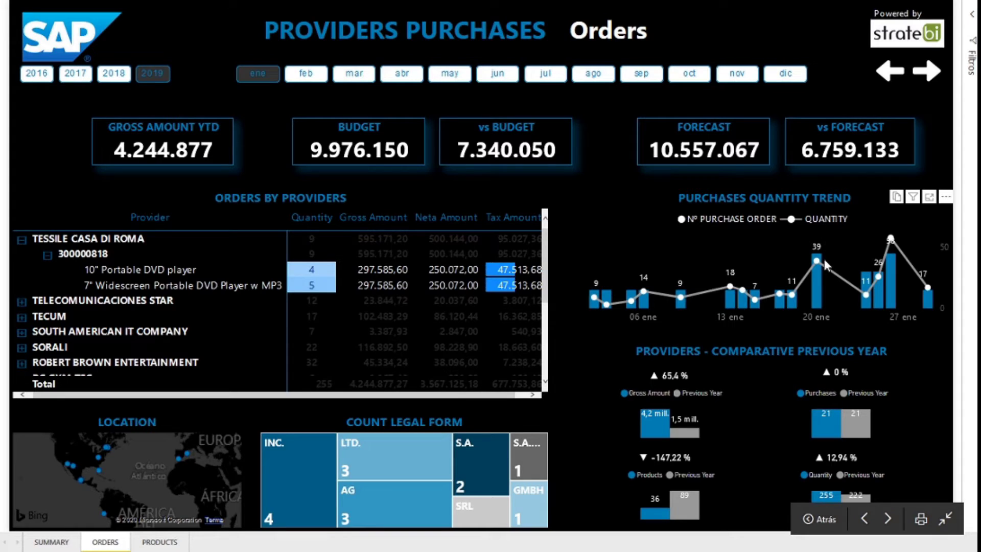
pyautogui.moveTo(819, 283)
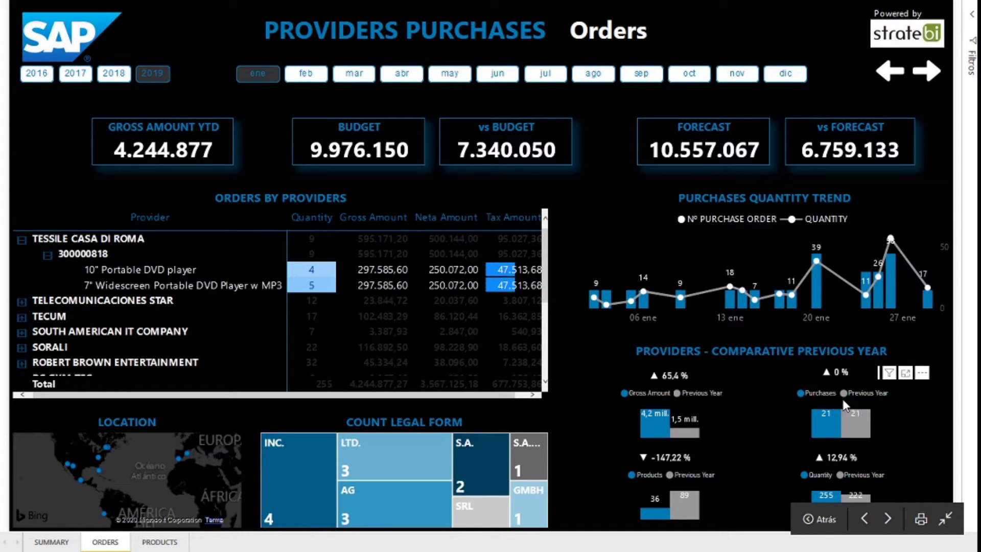
pyautogui.click(22, 240)
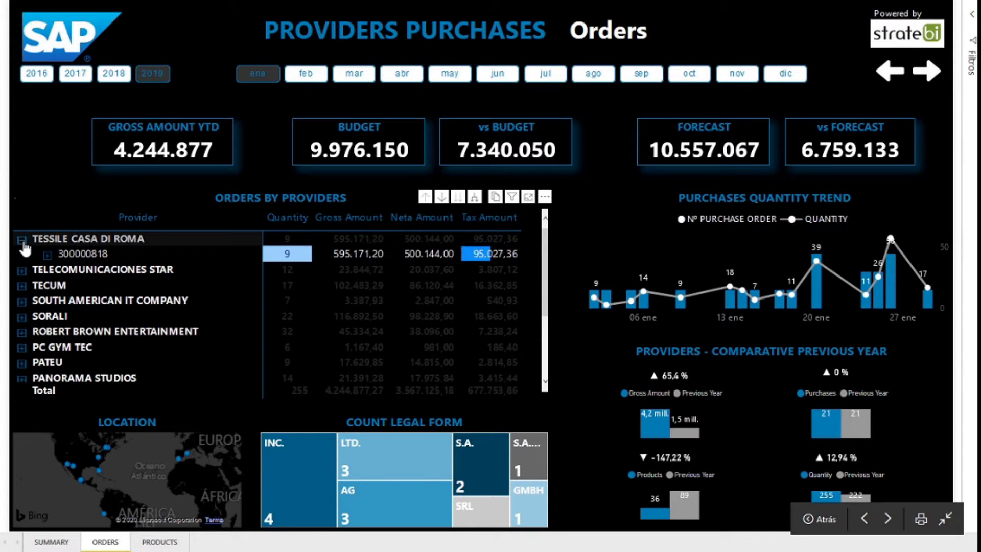
# Filter Orders to December 2018 and INC legal-form providers, then move to Products
pyautogui.click(115, 74)
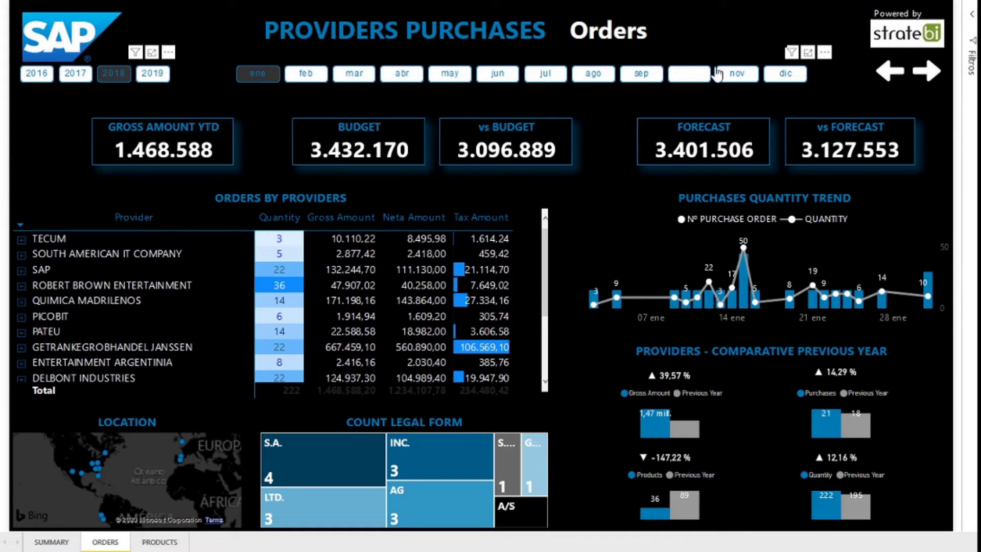
pyautogui.click(777, 77)
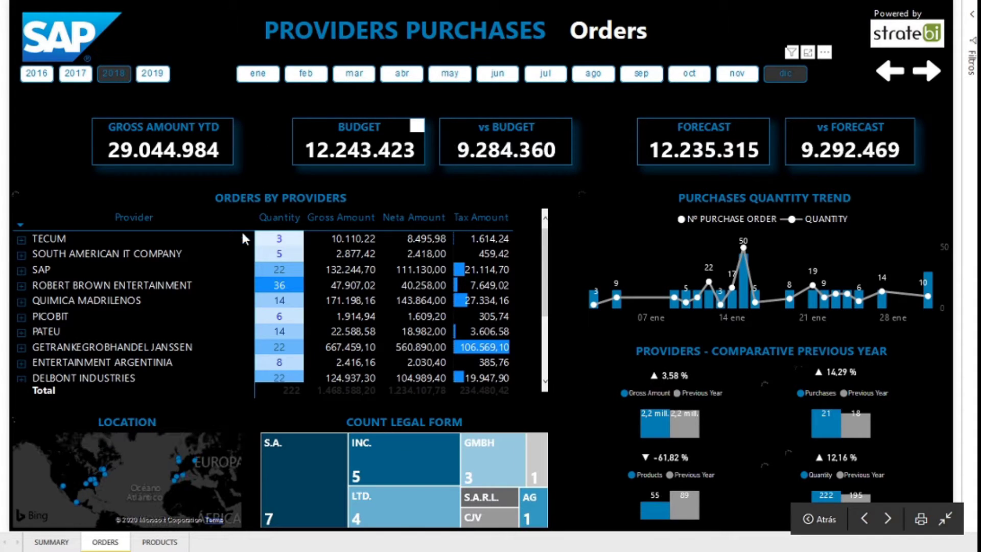
pyautogui.click(403, 458)
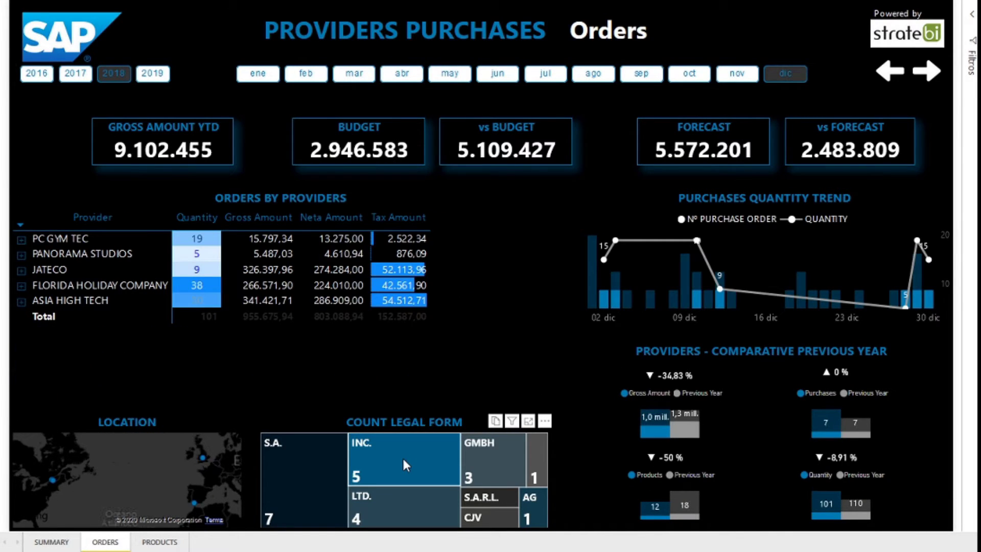
pyautogui.click(923, 76)
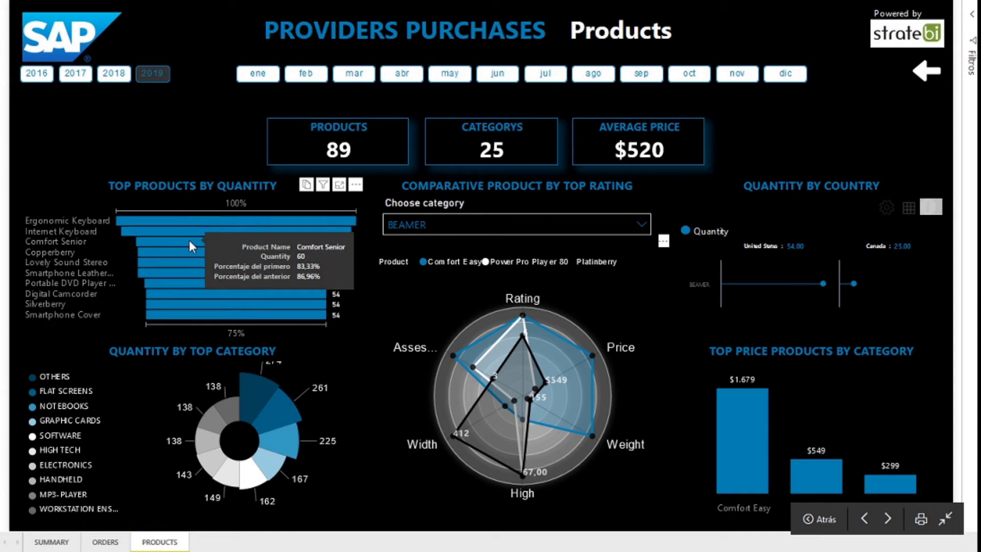
# Set Choose category to PC, then toggle the Family PC Basic cross-filter on and off
pyautogui.moveTo(284, 438)
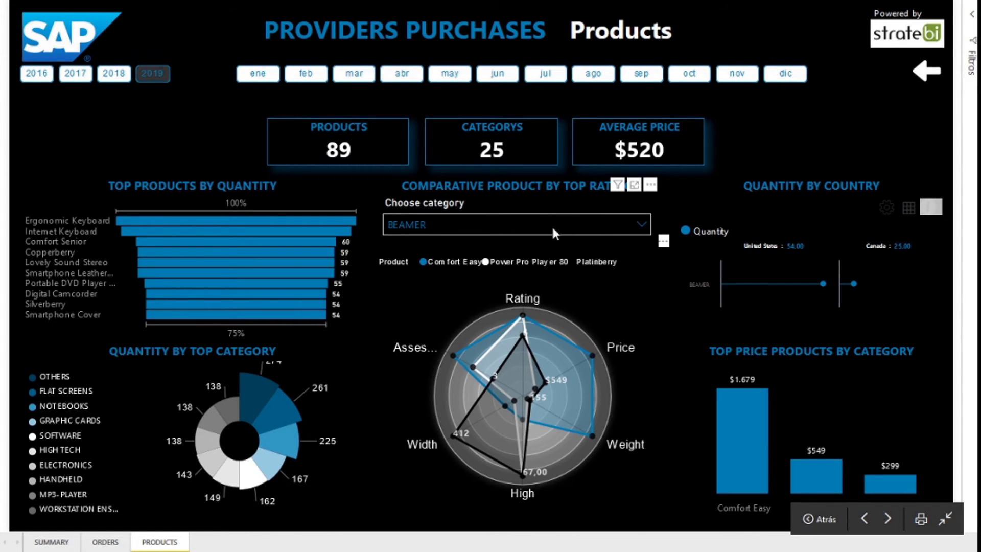
pyautogui.click(528, 222)
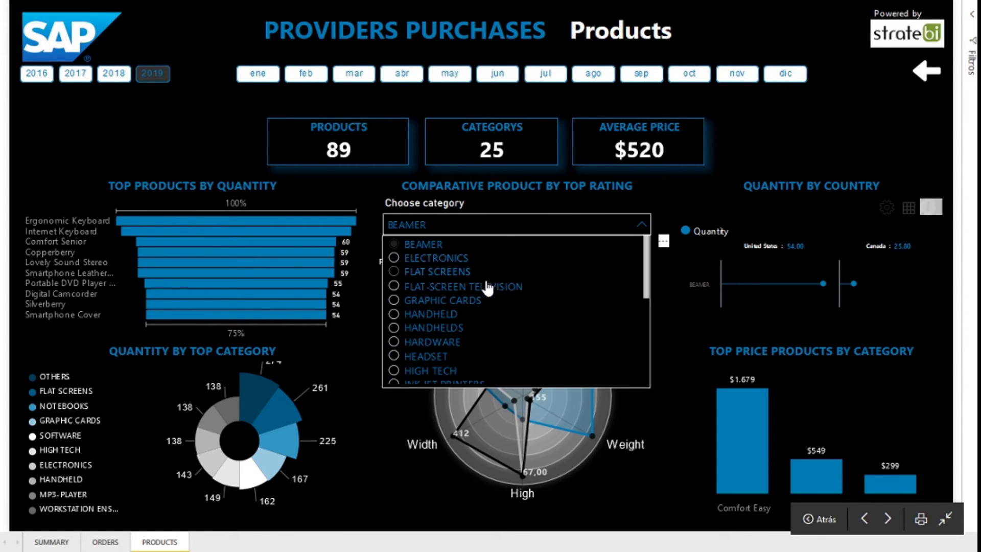
pyautogui.scroll(-2, 458, 374)
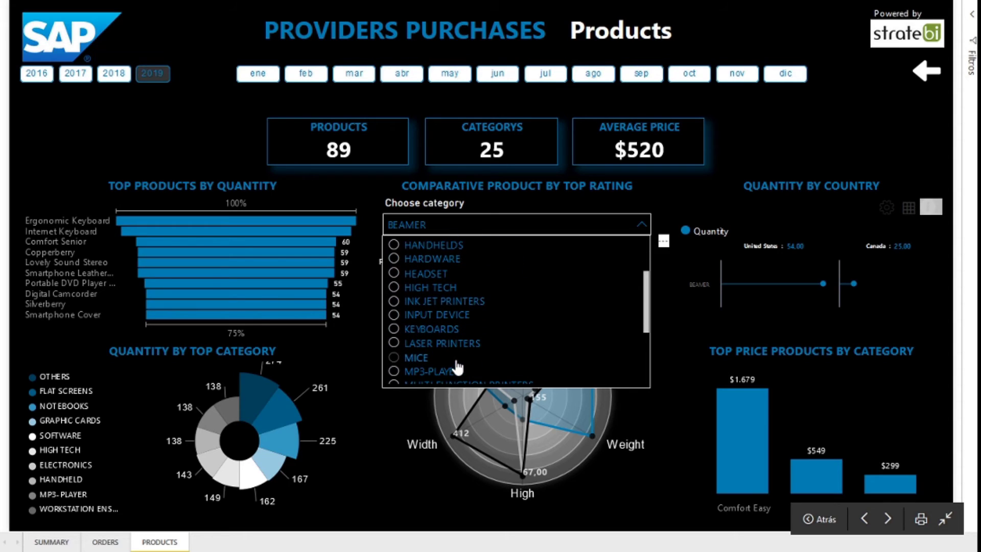
pyautogui.scroll(-2, 457, 372)
pyautogui.click(404, 347)
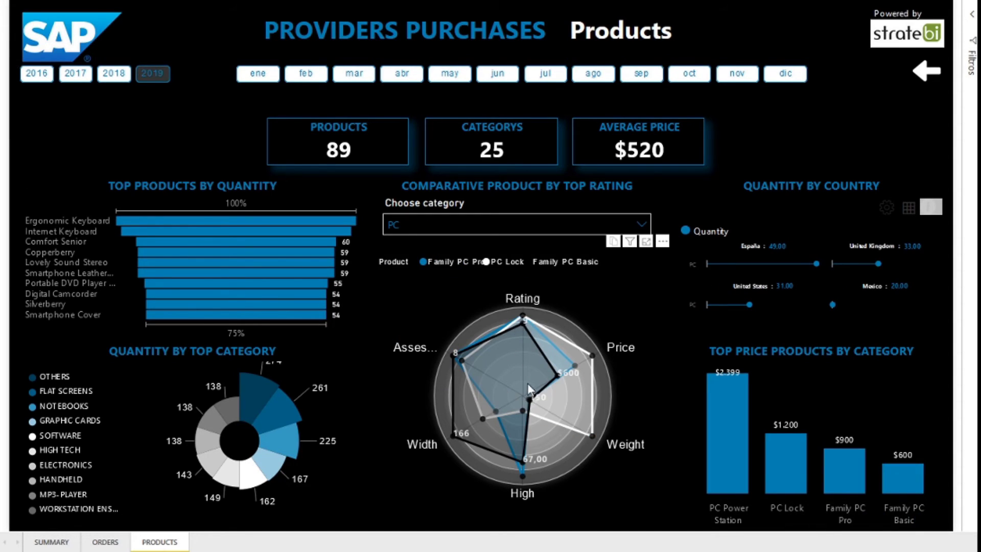
pyautogui.click(506, 369)
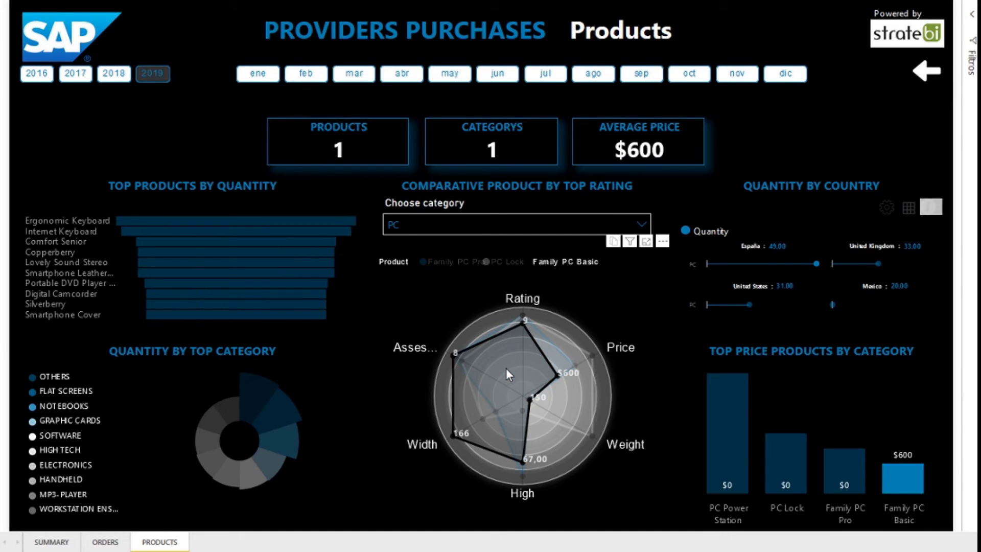
pyautogui.click(506, 369)
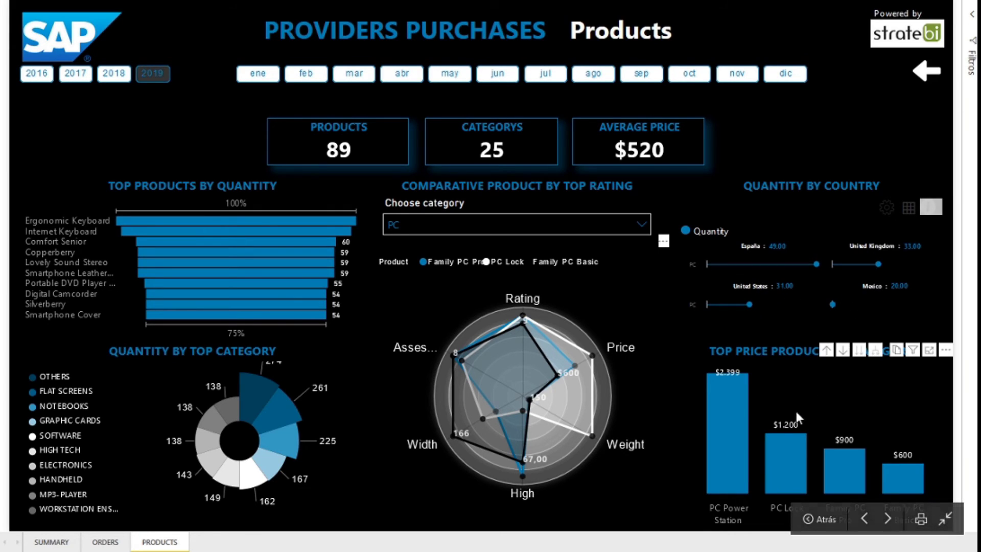
pyautogui.moveTo(734, 460)
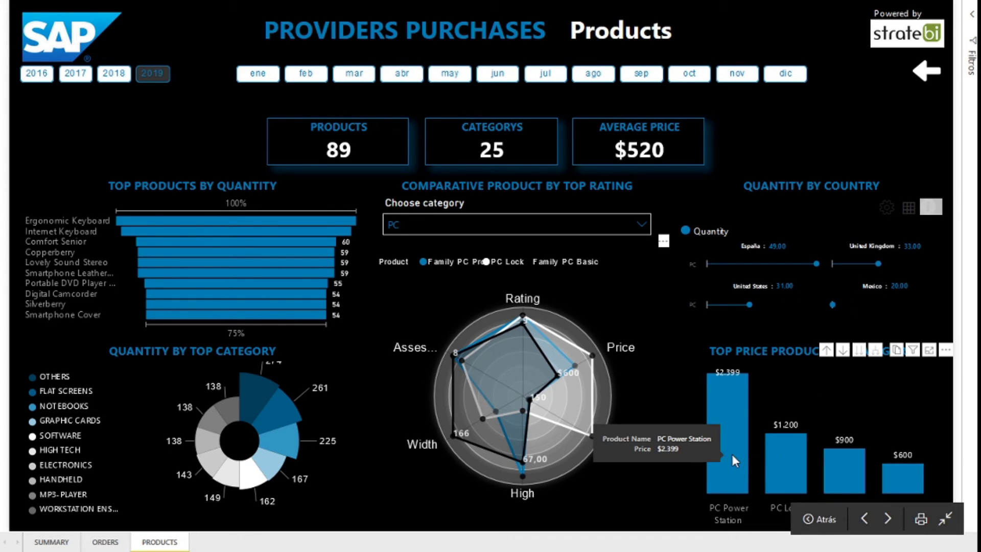